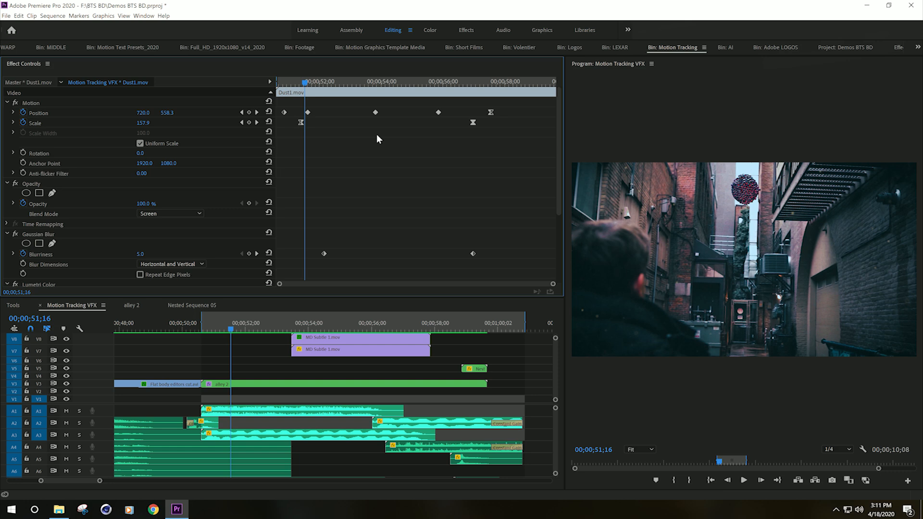
Step: Toggle the Gaussian Blur effect on the Dust1 clip on and off while scrubbing to compare the result
drag(337, 299, 310, 347)
click(15, 236)
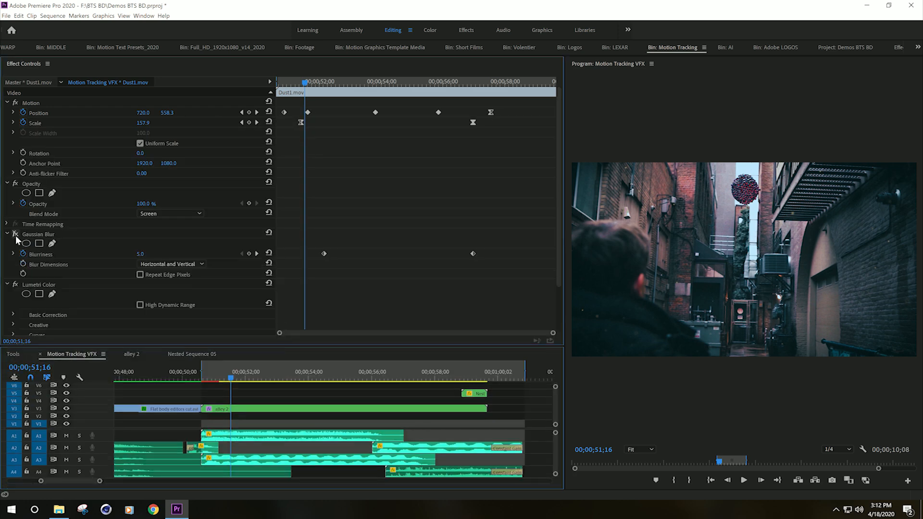
click(16, 236)
drag(346, 82, 504, 125)
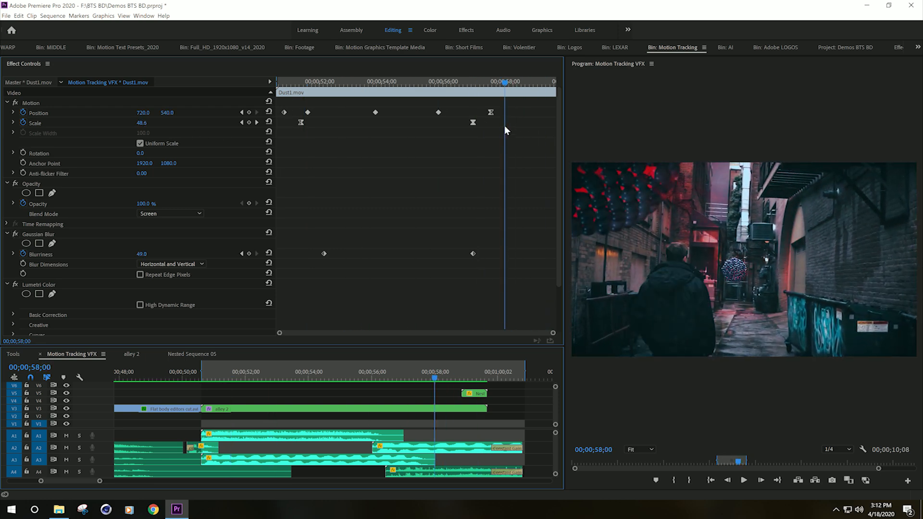
click(16, 235)
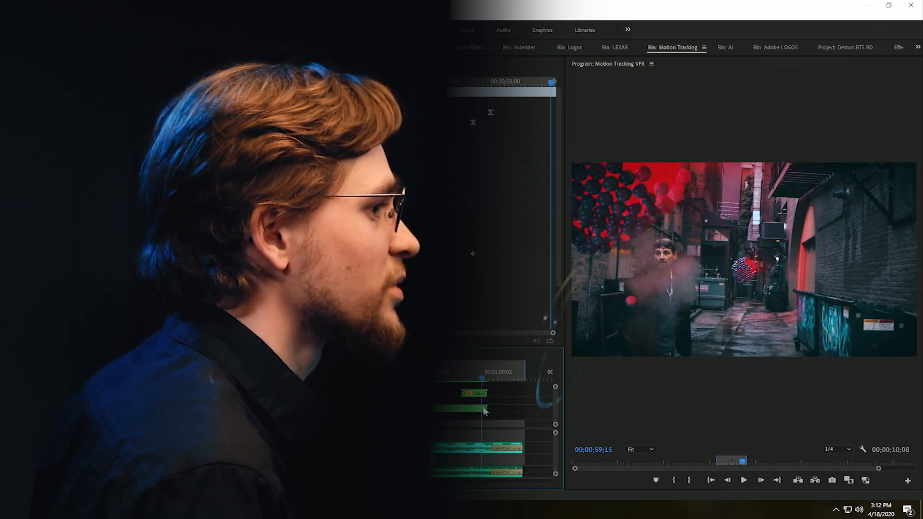
Step: Select the top MD Subtle clip on V10 and set its blend mode to Normal
drag(484, 409, 431, 419)
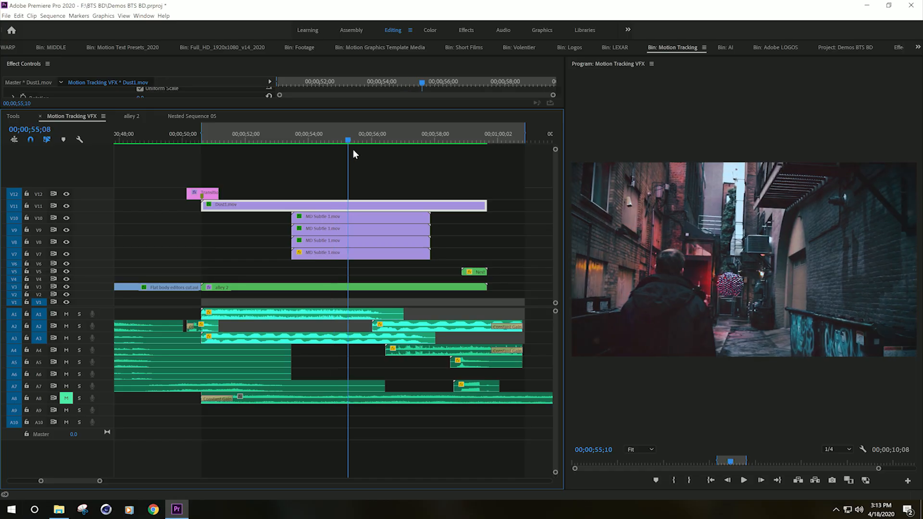
drag(368, 156, 379, 165)
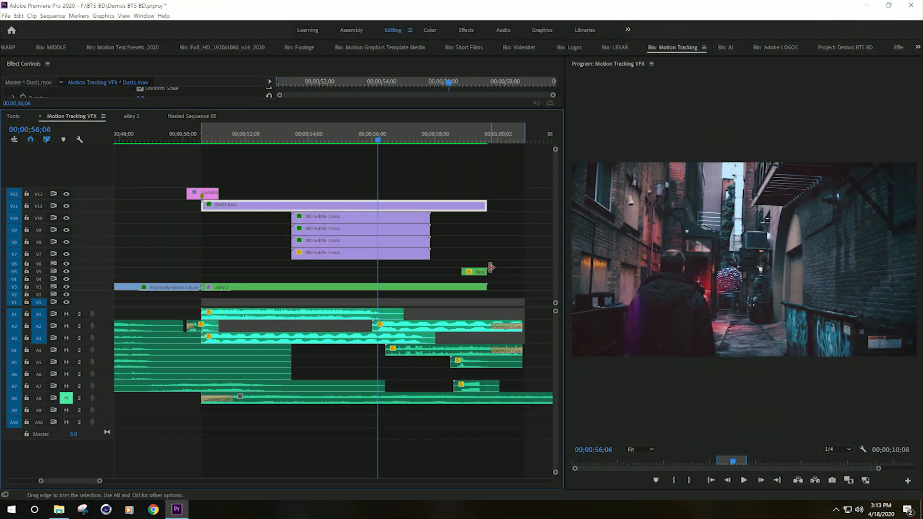
click(340, 220)
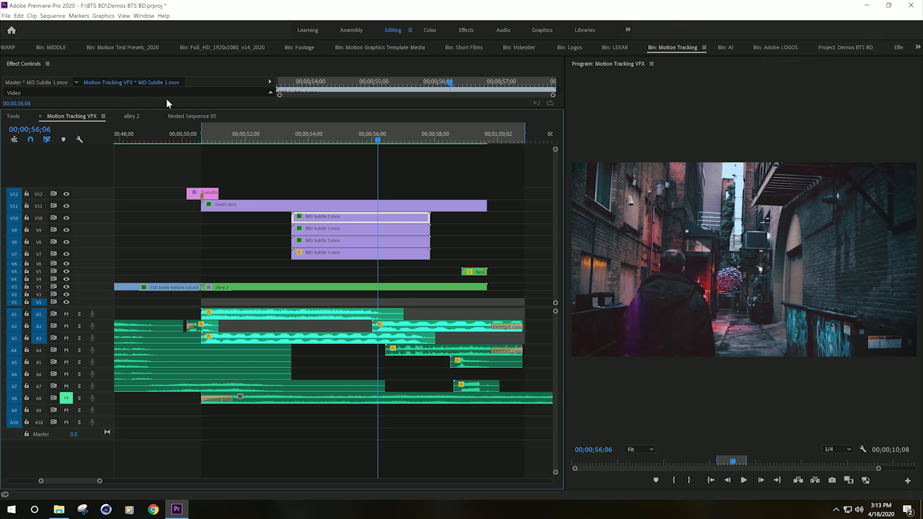
drag(189, 110, 181, 332)
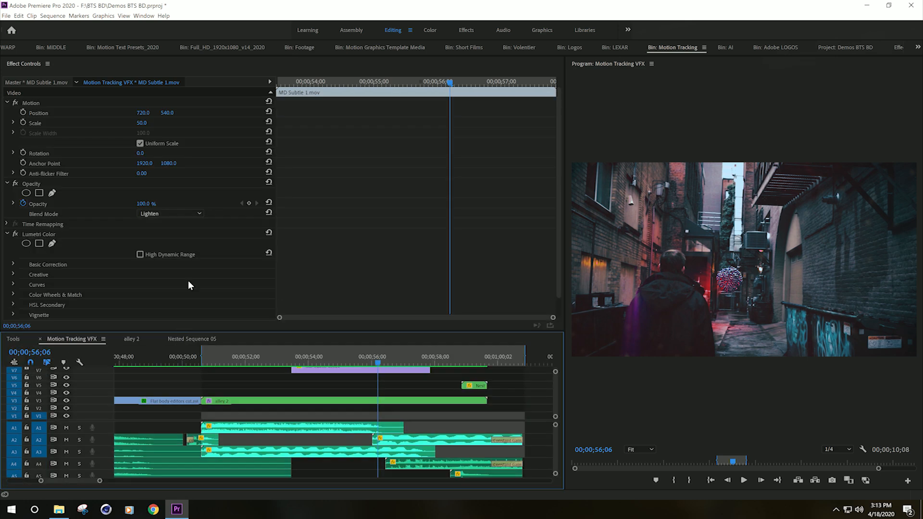
click(186, 217)
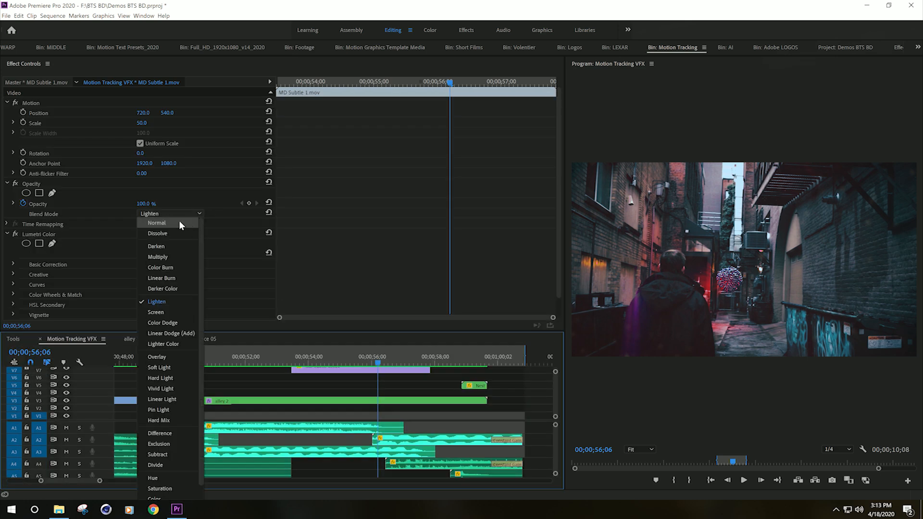
click(180, 223)
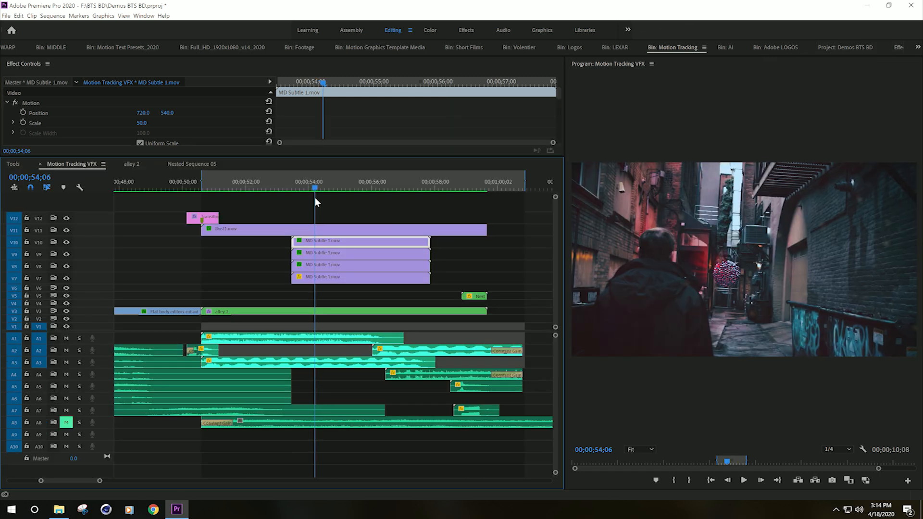
Step: Play back the motion tracking section of the sequence and stop it
drag(315, 197, 269, 206)
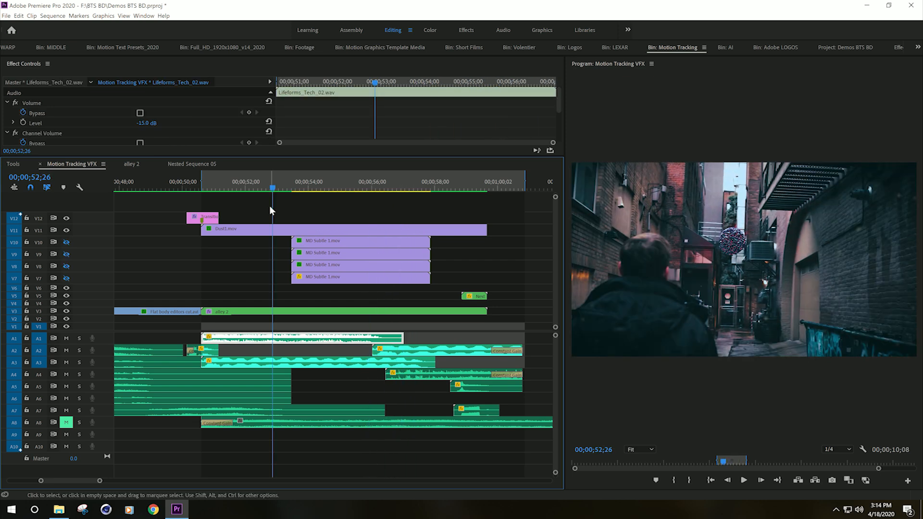
key(space)
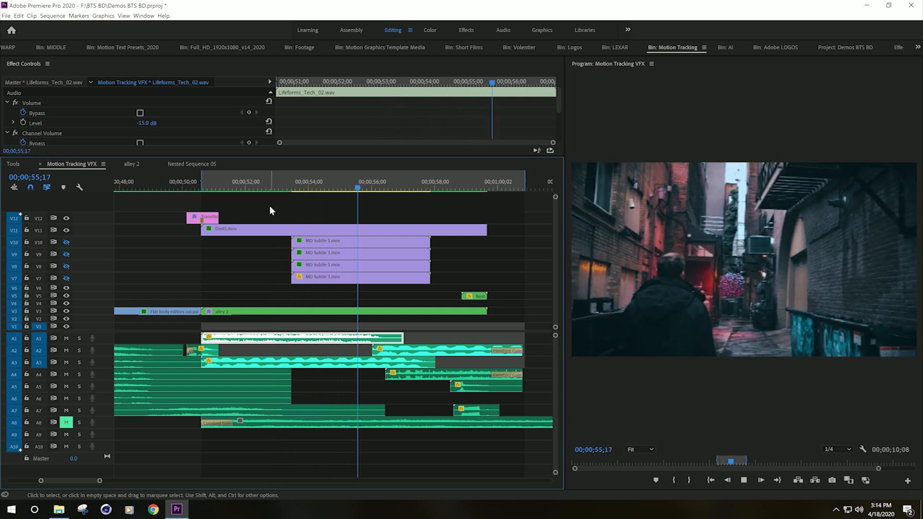
key(space)
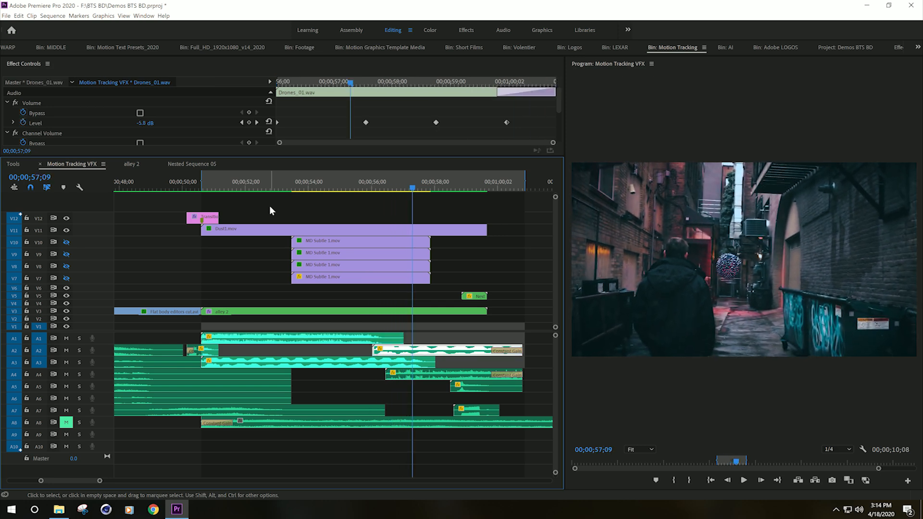
Step: Toggle track output for video tracks V10, V9 and V7
click(66, 242)
click(66, 254)
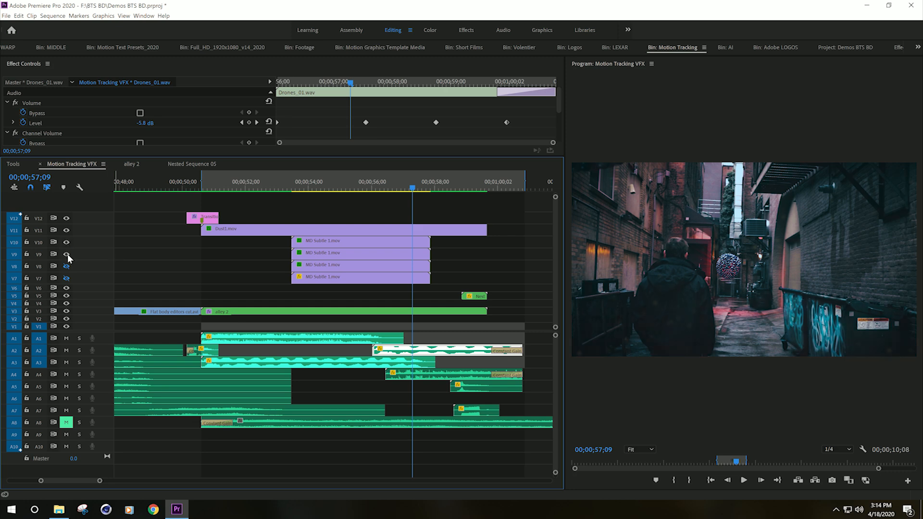
click(66, 278)
Step: Step frame by frame through the smoke burst near the end of the sequence
click(410, 189)
drag(411, 191, 382, 236)
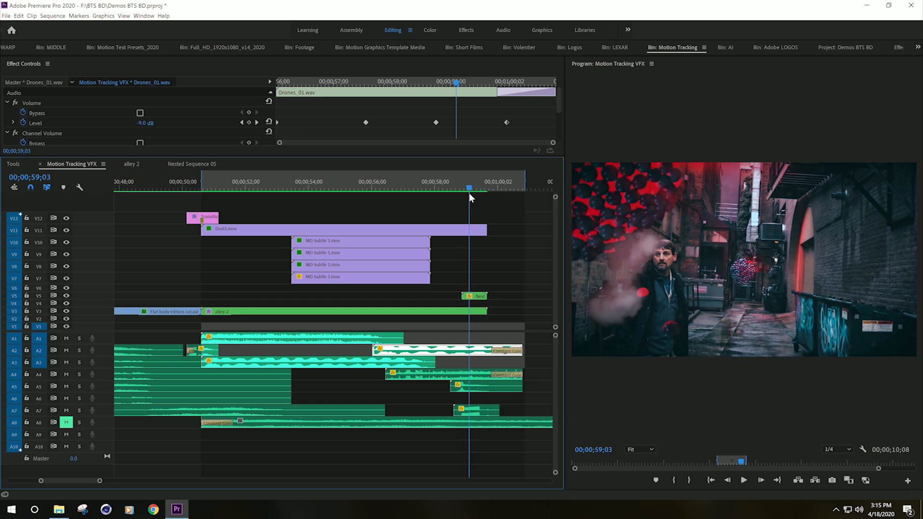
drag(469, 192, 466, 191)
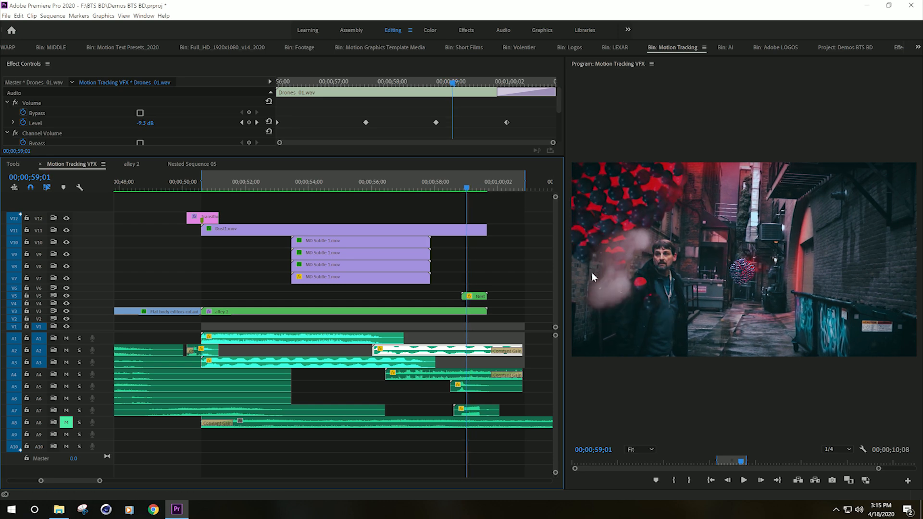
key(Left)
key(Left)
key(Left)
key(Left)
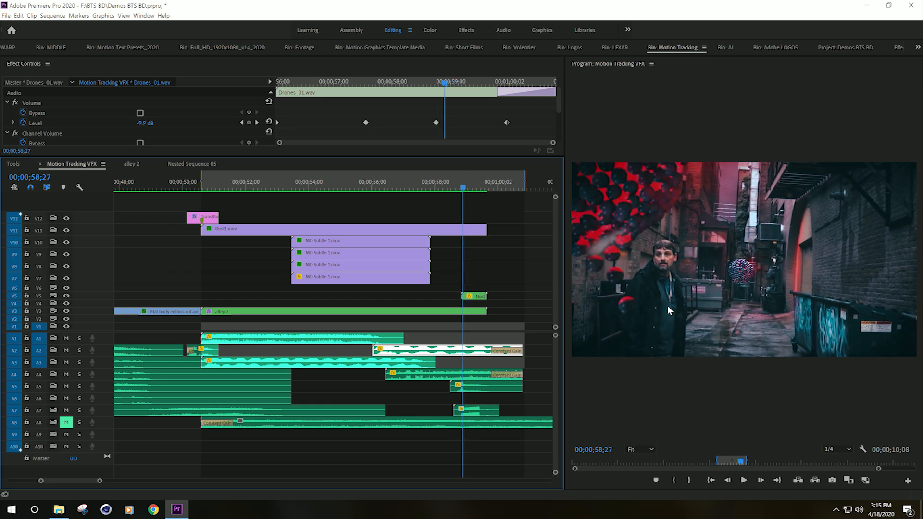
key(Left)
key(Left)
key(Left)
key(Left)
key(Left)
key(Left)
key(Left)
key(Right)
key(Right)
key(Right)
key(Right)
key(Right)
key(Right)
key(Right)
key(Right)
key(Right)
key(Right)
key(Right)
key(Right)
key(Right)
key(Right)
key(Right)
key(Right)
key(Right)
key(Right)
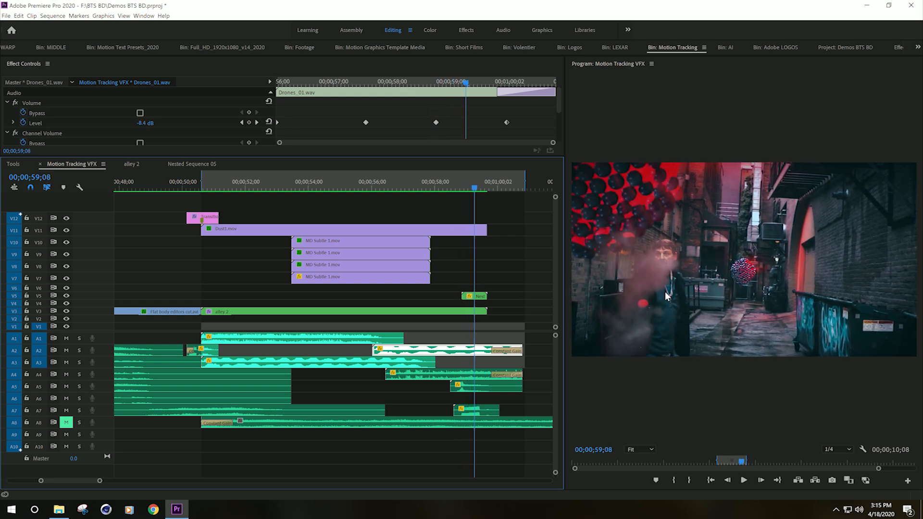
key(Left)
key(Left)
key(Left)
key(Left)
key(Left)
key(Right)
key(Right)
key(Right)
key(Right)
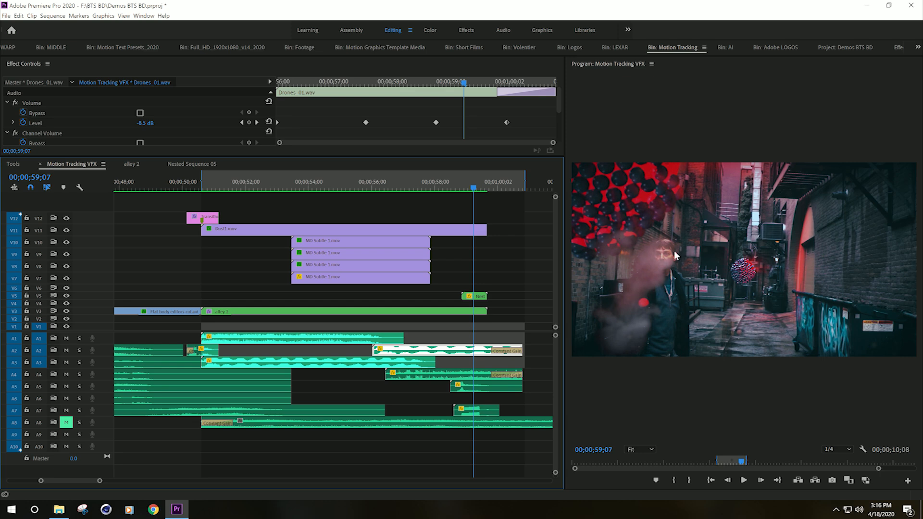
key(Right)
key(Right)
key(Right)
key(Right)
key(Right)
key(Right)
key(Right)
key(Right)
key(Right)
key(Right)
key(Right)
key(Right)
key(Right)
key(Right)
key(Right)
key(Right)
key(Right)
key(Right)
key(Right)
key(Right)
key(Left)
key(Left)
key(Left)
key(Left)
key(Left)
key(Left)
key(Left)
key(Left)
key(Left)
key(Left)
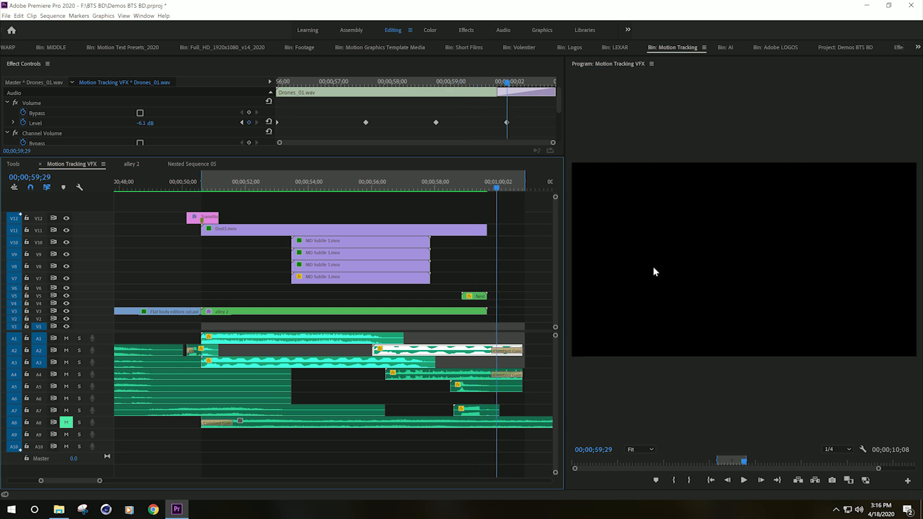
key(Left)
key(Left)
key(Left)
key(Left)
key(Left)
key(Left)
key(Left)
key(Left)
key(Left)
key(Left)
key(Left)
key(Left)
key(Left)
key(Left)
key(Left)
key(Left)
key(Left)
key(Left)
key(Left)
key(Left)
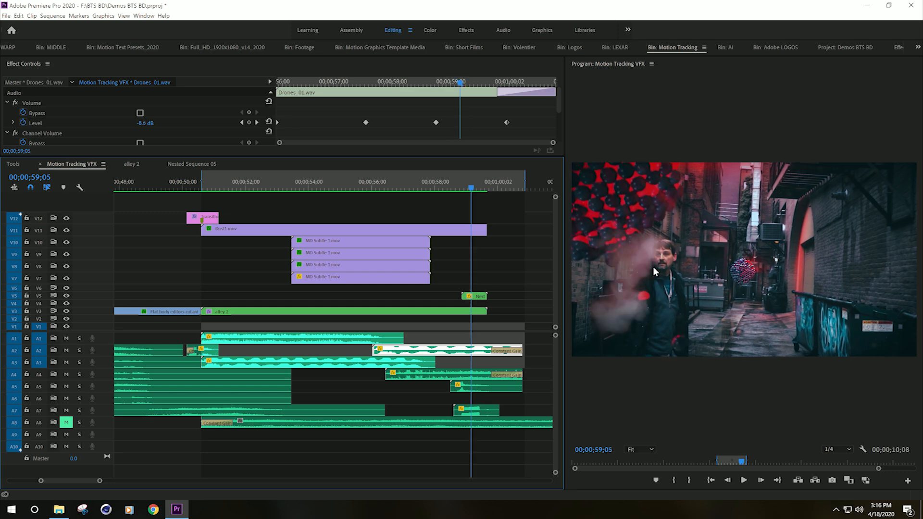
key(Right)
key(Right)
key(Right)
key(Right)
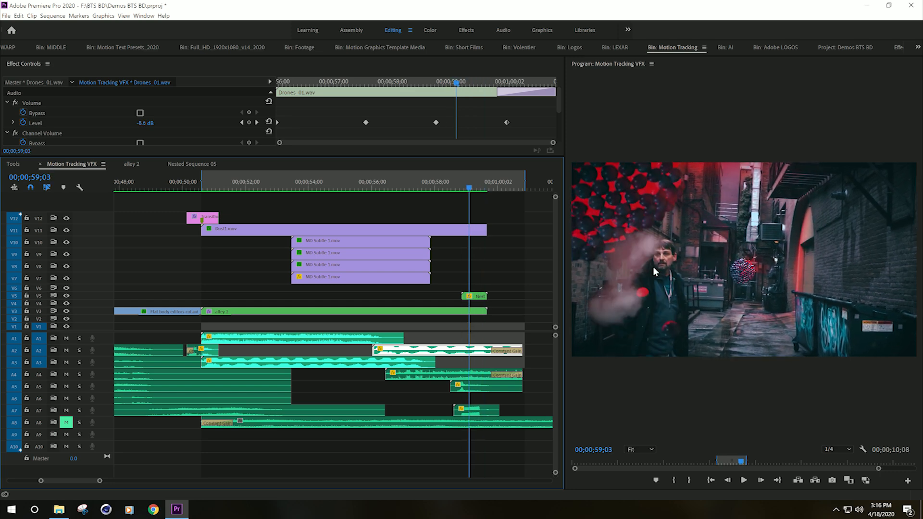
Step: Open Nested Sequence 05 and select its adjustment layer to inspect its effects
click(192, 164)
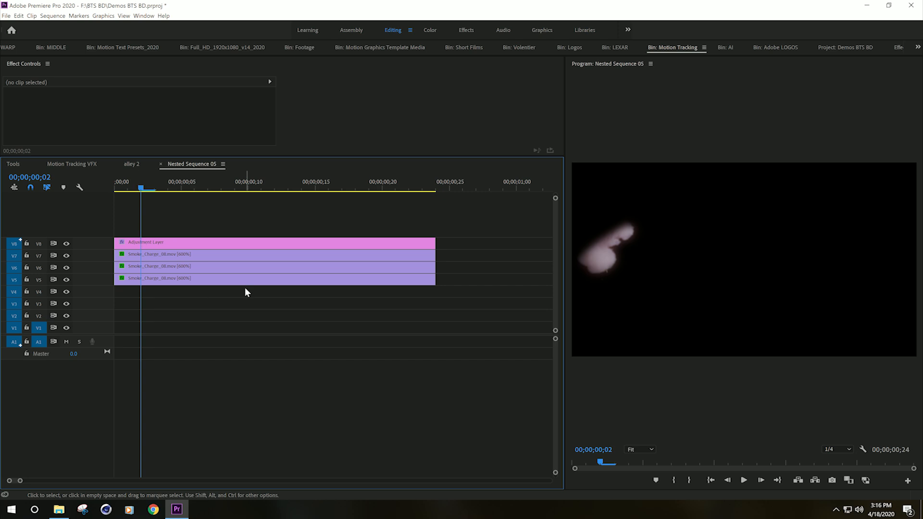
drag(141, 190, 235, 235)
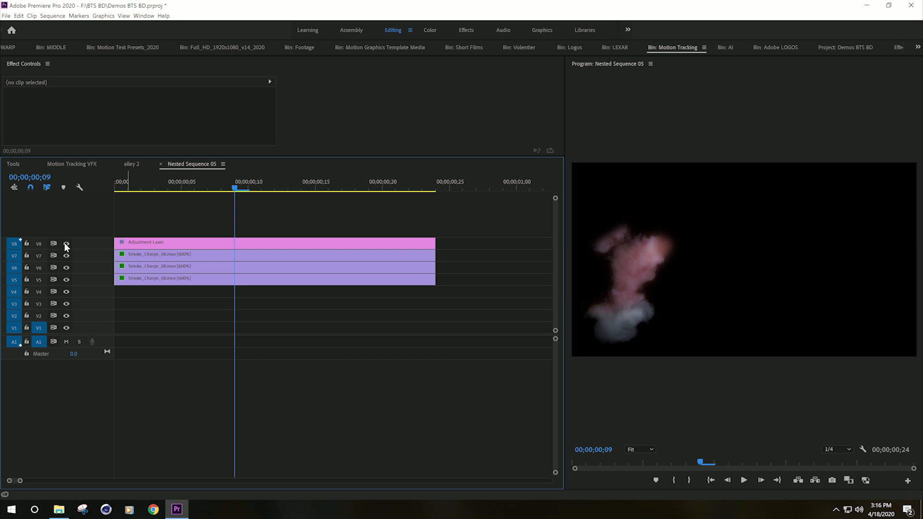
click(145, 243)
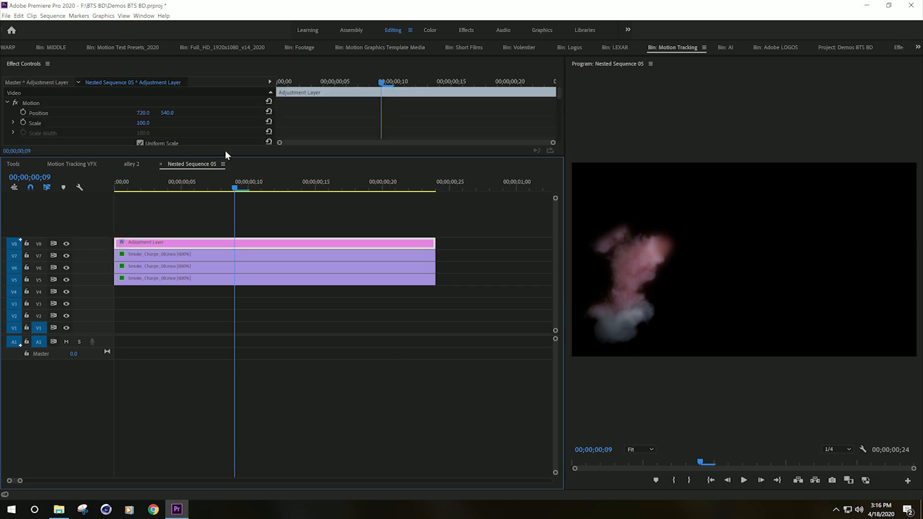
drag(225, 155, 223, 256)
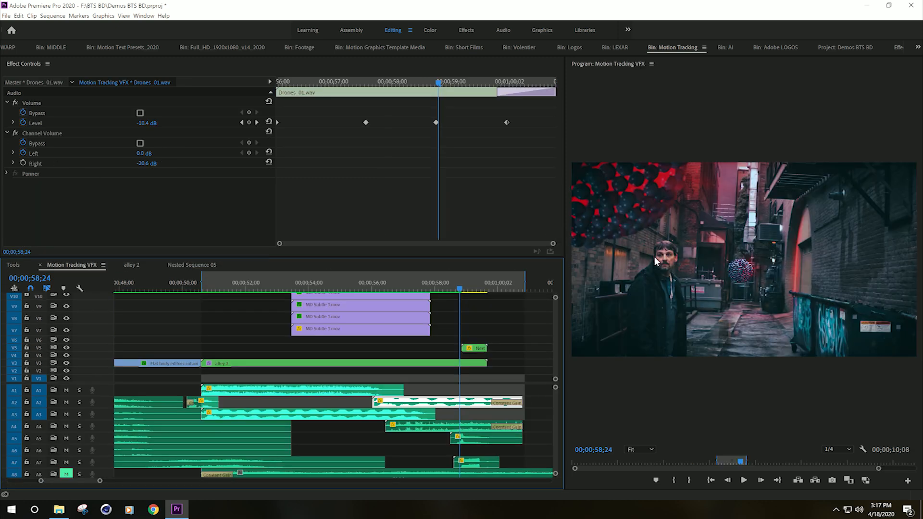
Step: Step through frames of the smoke burst in the main sequence, then return to the nested sequence
key(Right)
key(Right)
key(Right)
key(Right)
key(Right)
key(Right)
key(Right)
key(Right)
key(Right)
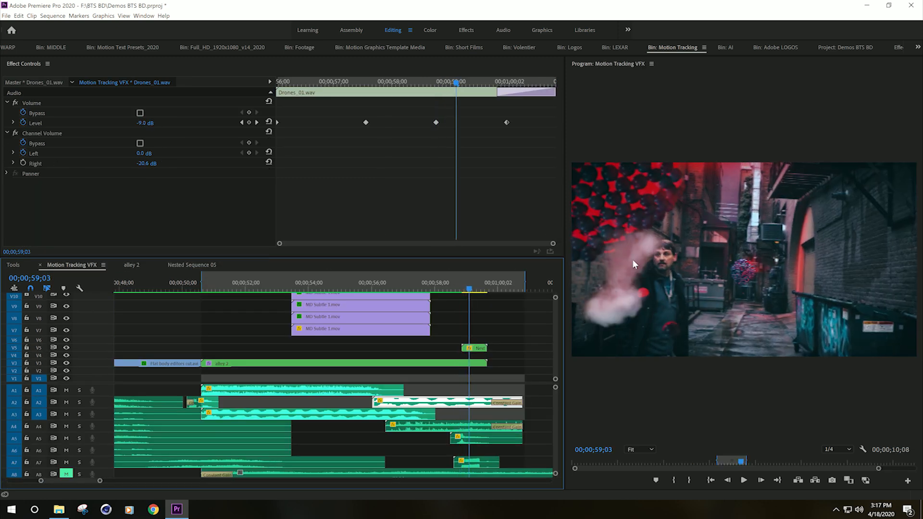
key(Right)
key(Right)
key(Right)
key(Right)
key(Right)
key(Right)
key(Right)
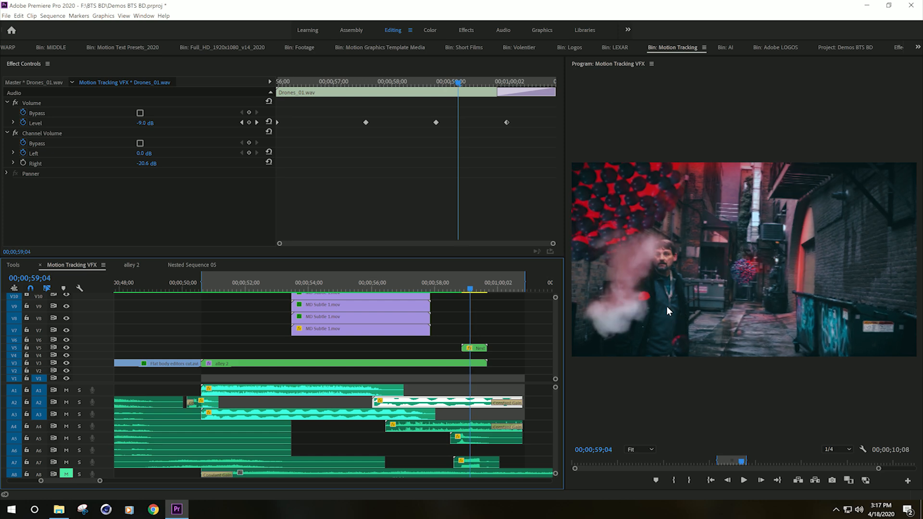
right_click(693, 298)
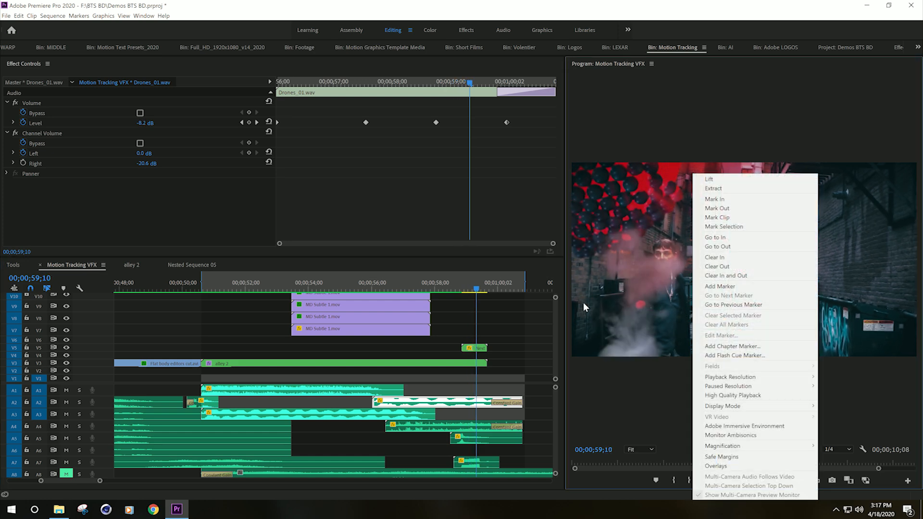
click(177, 266)
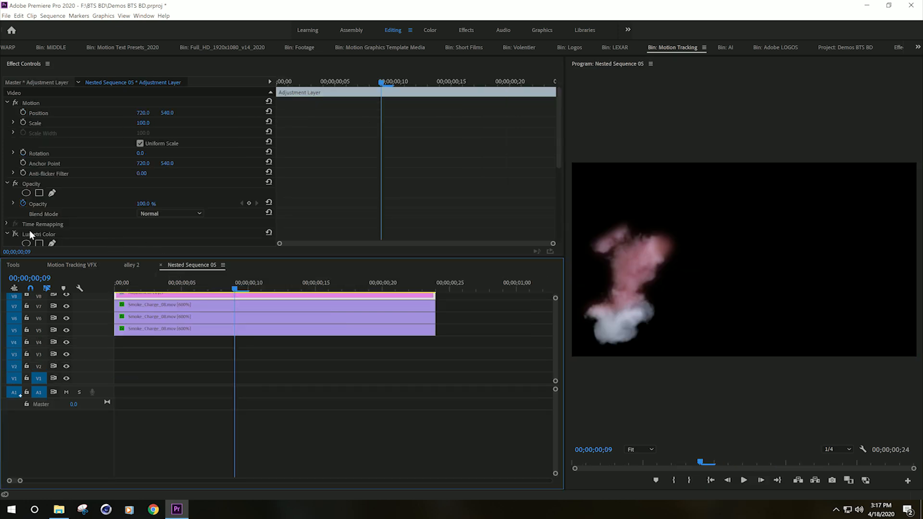
Step: Toggle track output for the adjustment layer and smoke tracks V8 through V5 to inspect each layer
click(18, 232)
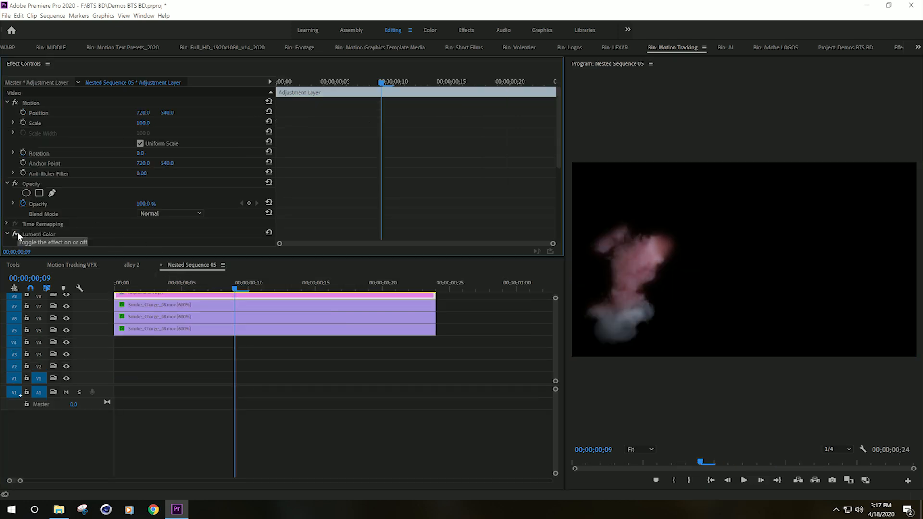
click(66, 294)
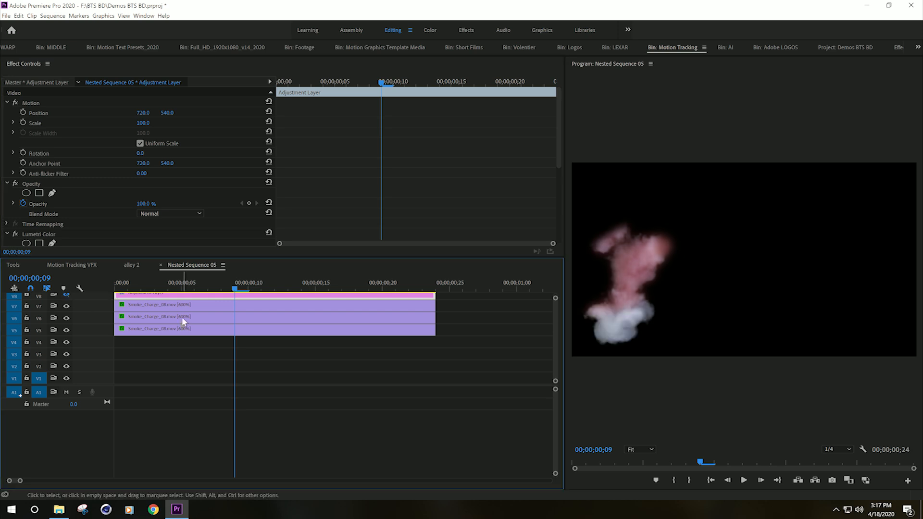
click(66, 306)
click(66, 306)
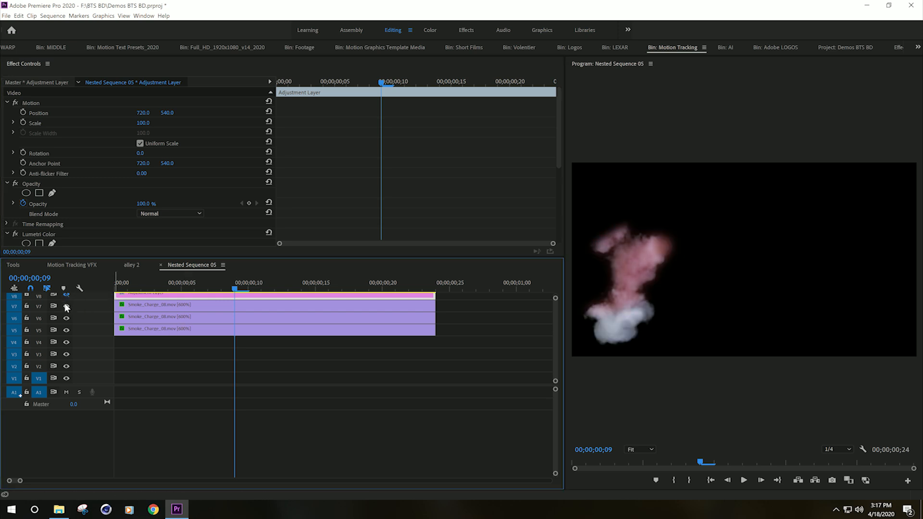
click(66, 306)
click(67, 319)
click(67, 329)
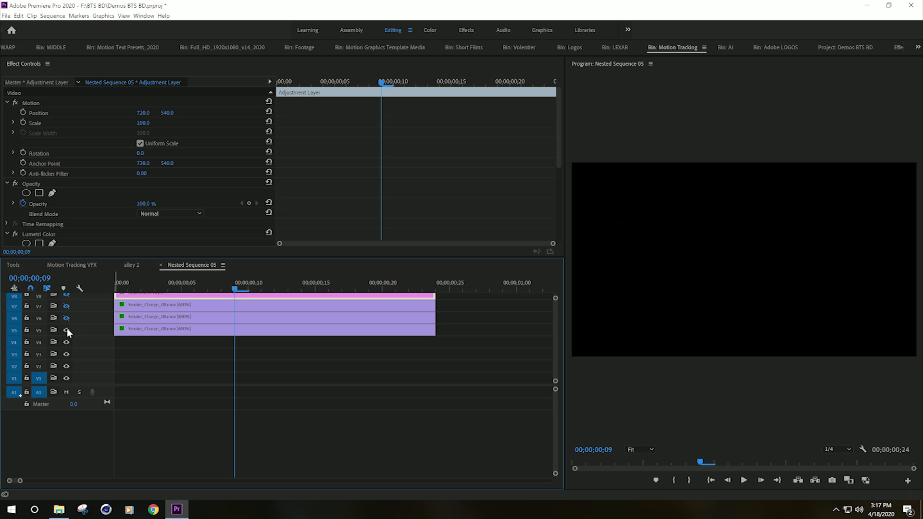
click(67, 330)
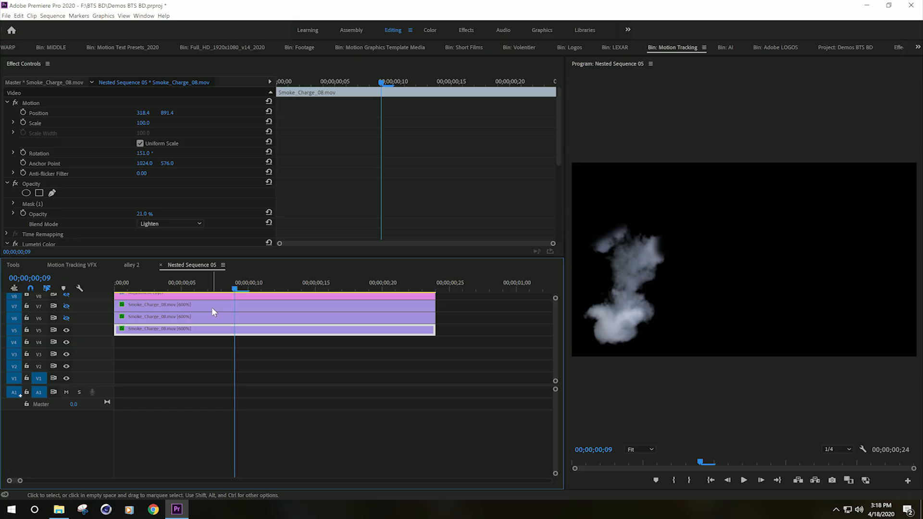
Step: Select the Smoke_Charge_08 clip on V6, show track V6 and hide track V5
click(209, 314)
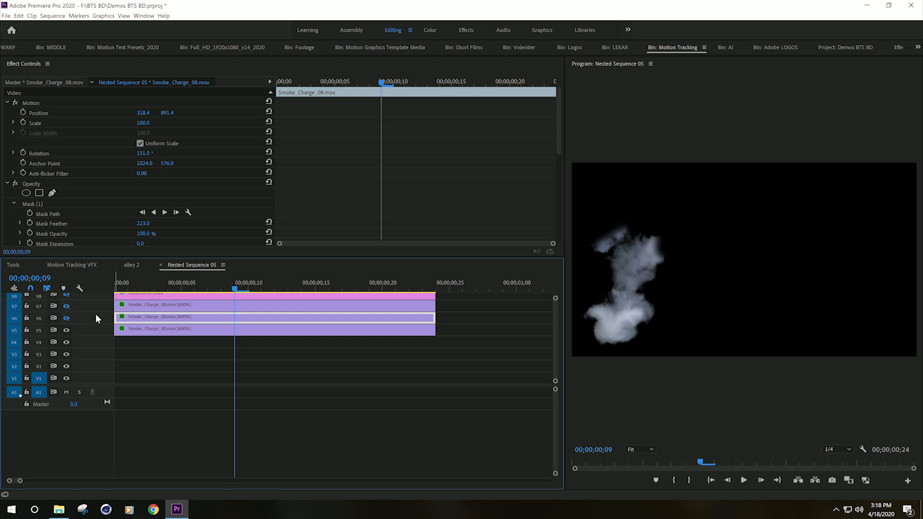
click(67, 330)
click(67, 318)
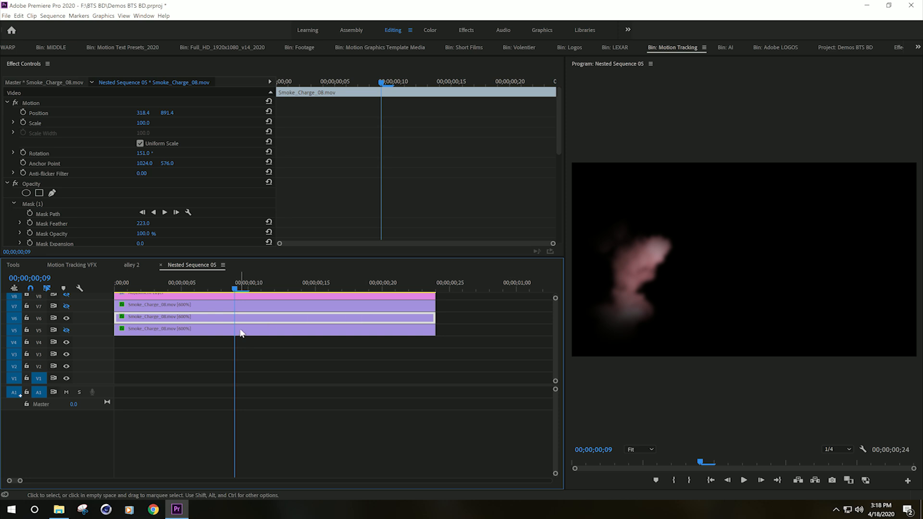
Step: Select the smoke clip's mask to show its outline, then toggle output of tracks V6 and V7 to compare layers
click(33, 204)
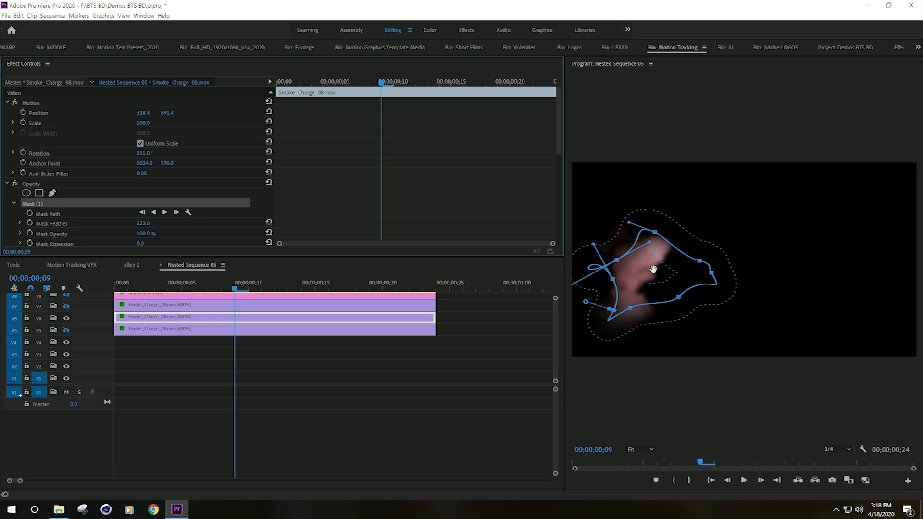
click(66, 318)
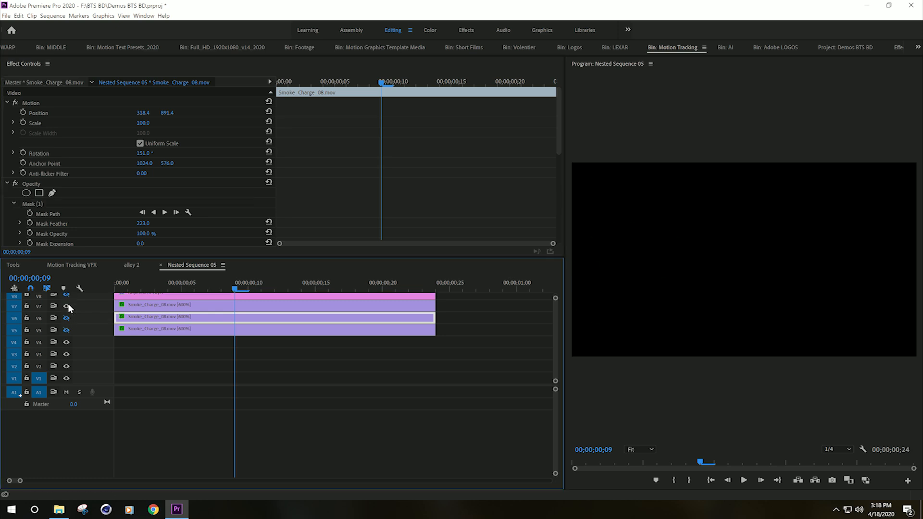
click(68, 306)
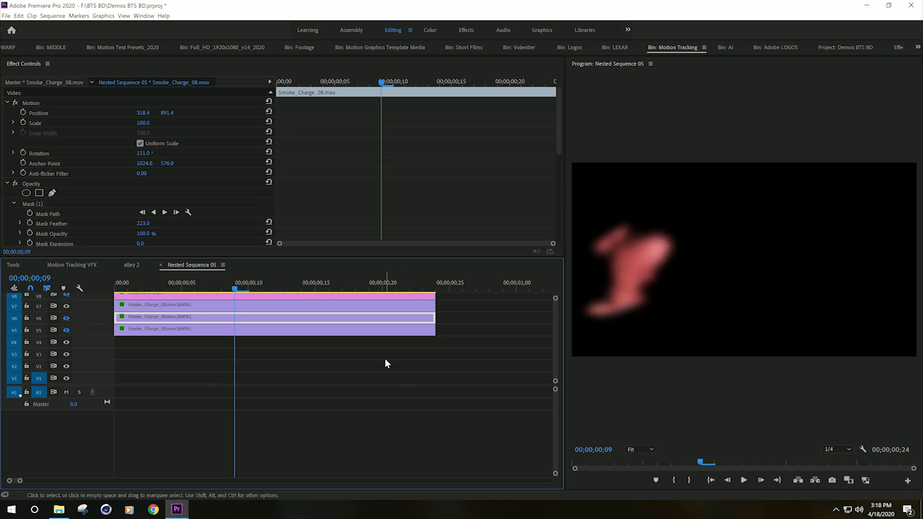
click(66, 319)
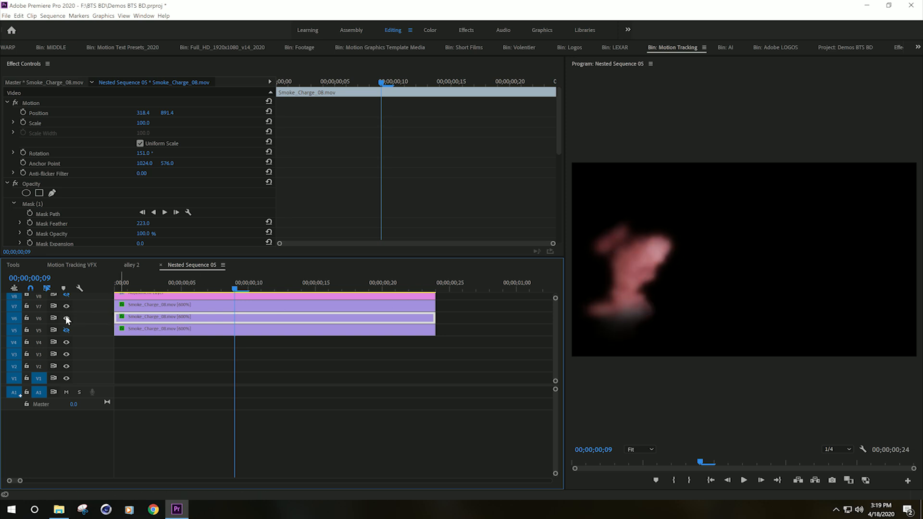
click(66, 317)
click(67, 307)
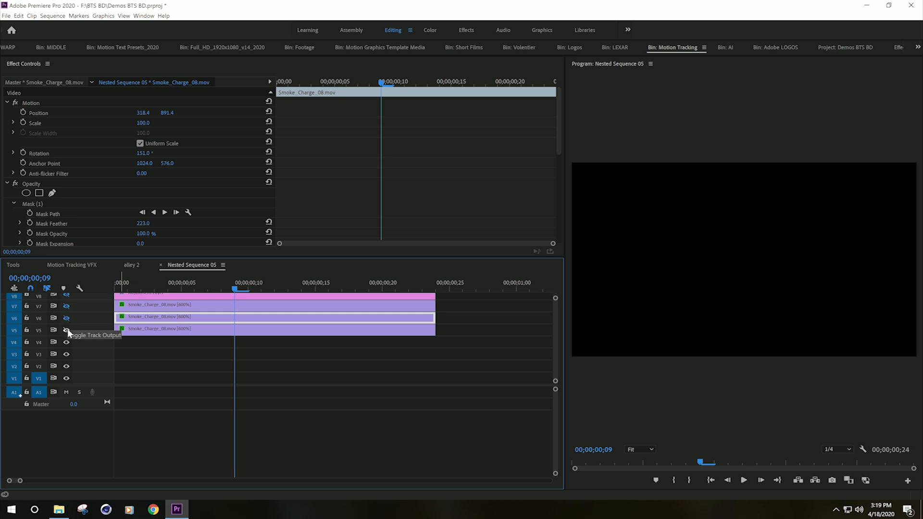
Step: Toggle track output for V5, V8, V6 and V7 to isolate individual smoke layers in the nested sequence
click(68, 330)
click(67, 295)
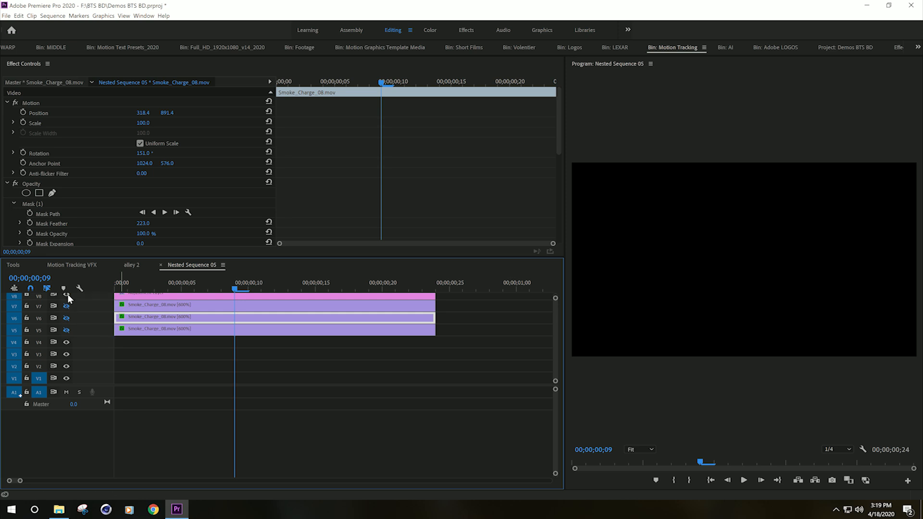
click(66, 330)
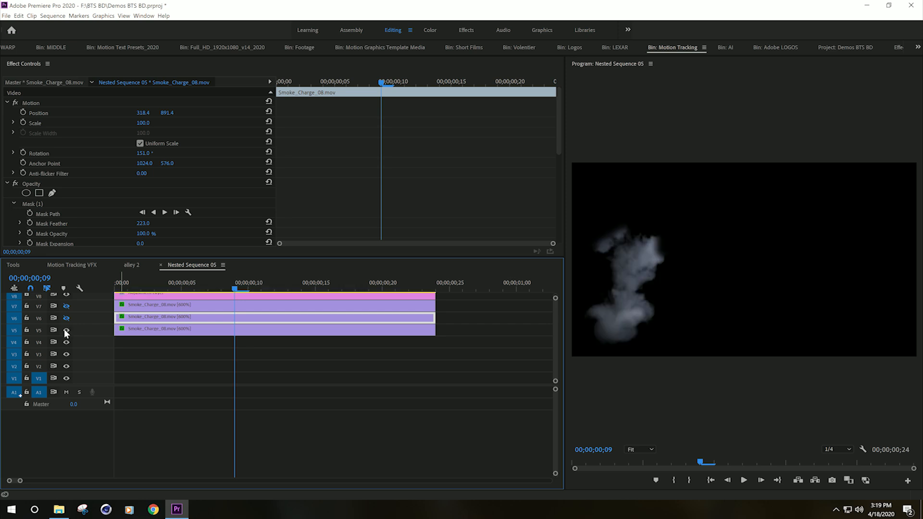
click(67, 318)
click(66, 306)
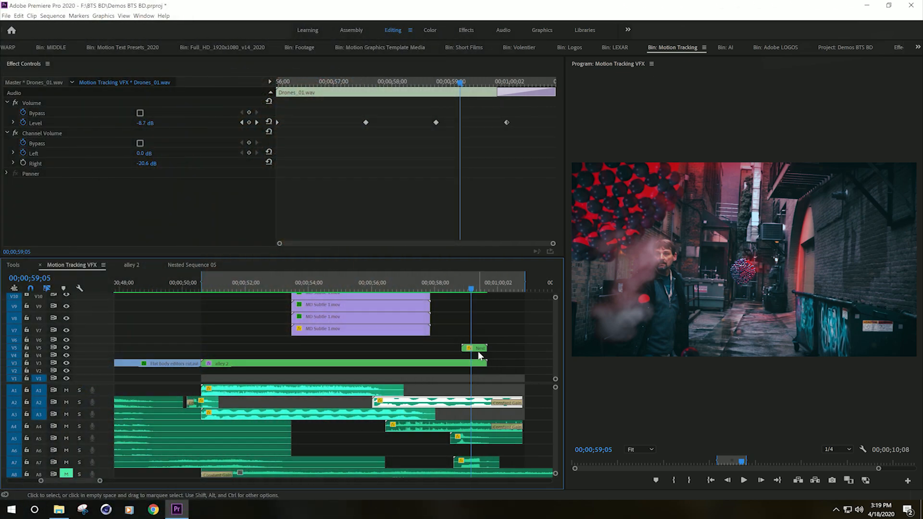
Step: In the Motion Tracking VFX sequence, select the nested sequence clip and inspect its mask, opacity and blend mode
click(476, 348)
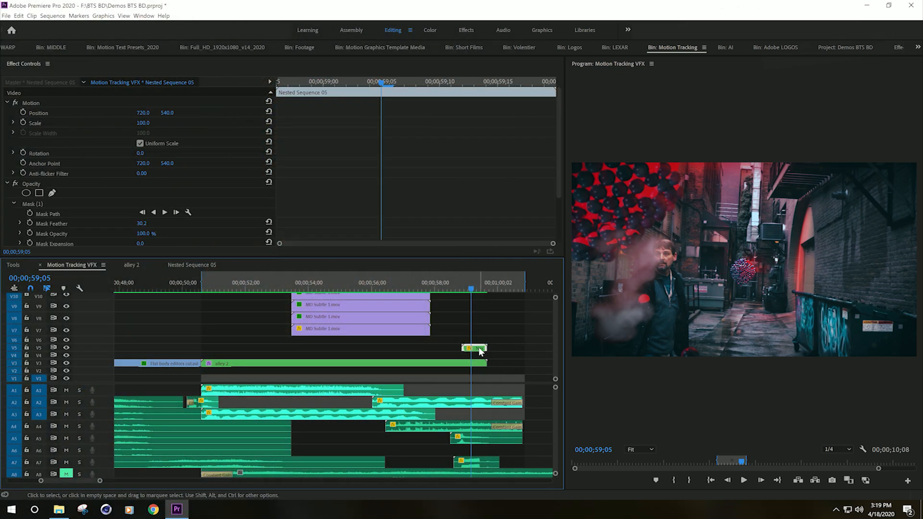
click(101, 206)
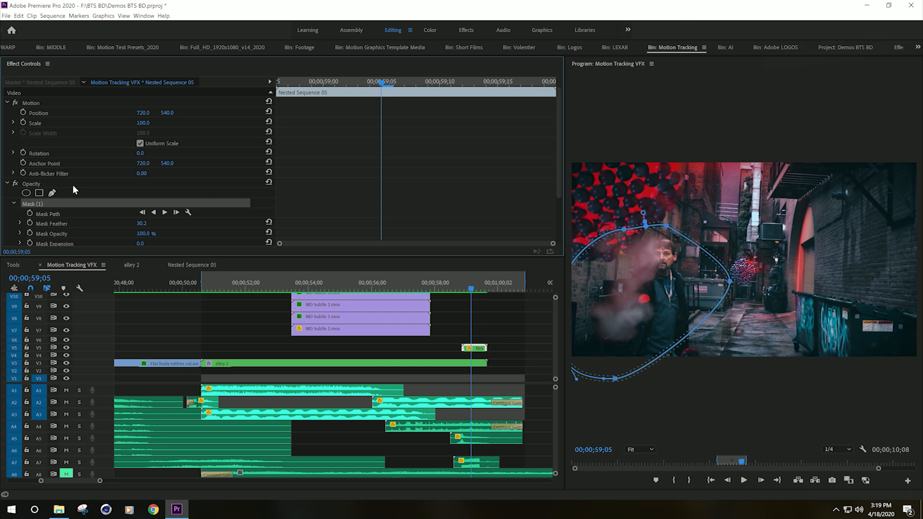
scroll(73, 184, down, 3)
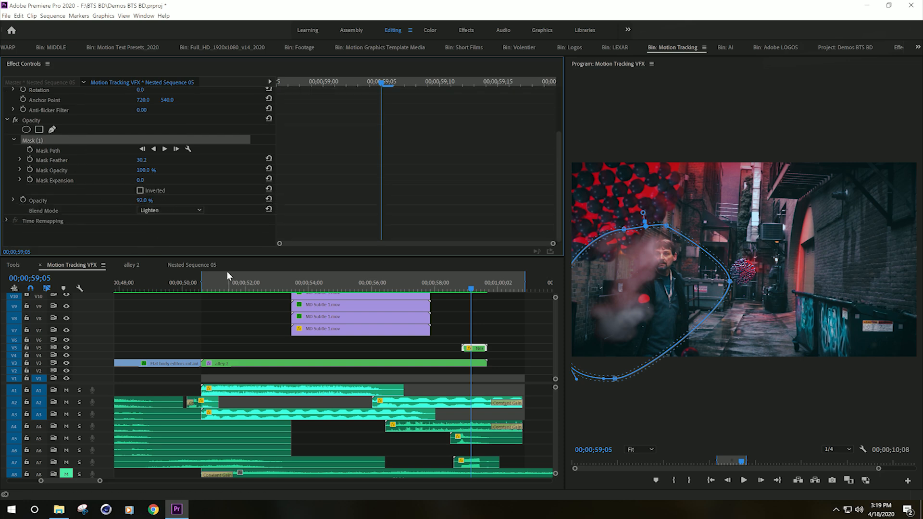
click(295, 200)
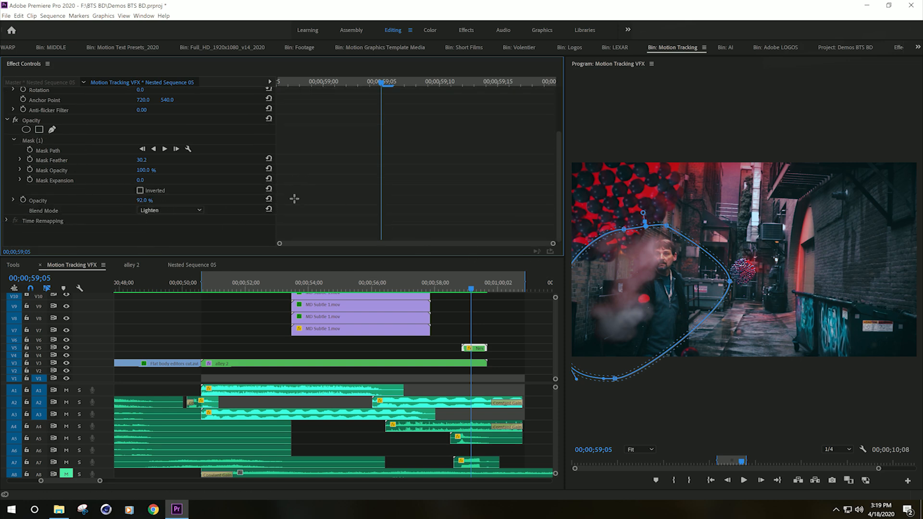
Step: Scrub and play back the motion-tracked smoke shot in the main sequence
drag(466, 284, 454, 281)
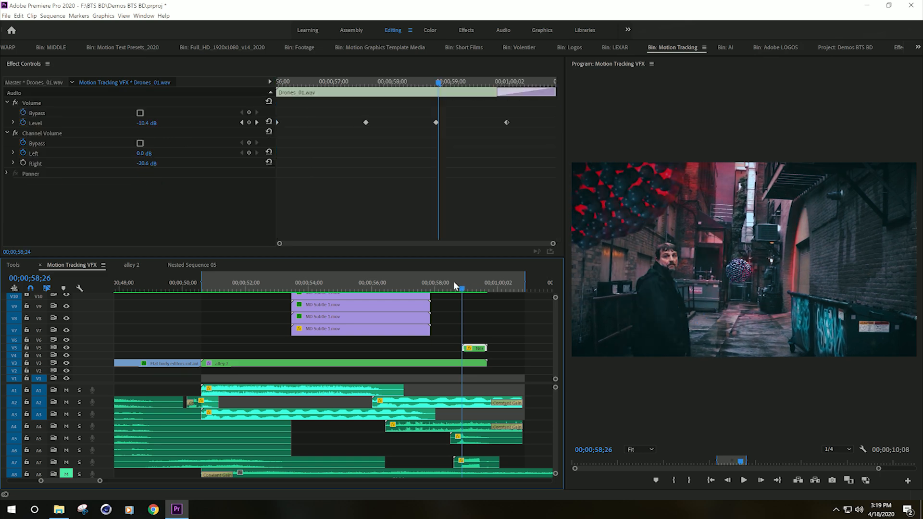
click(488, 305)
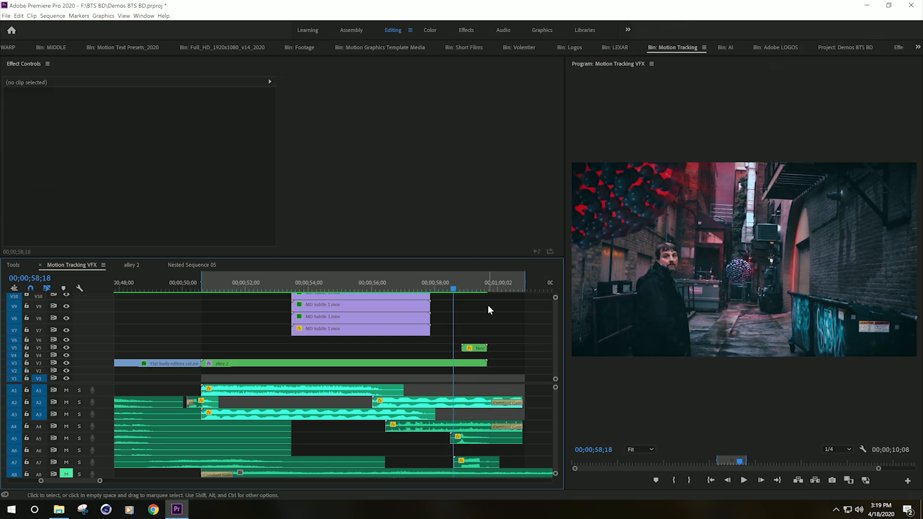
click(406, 282)
key(space)
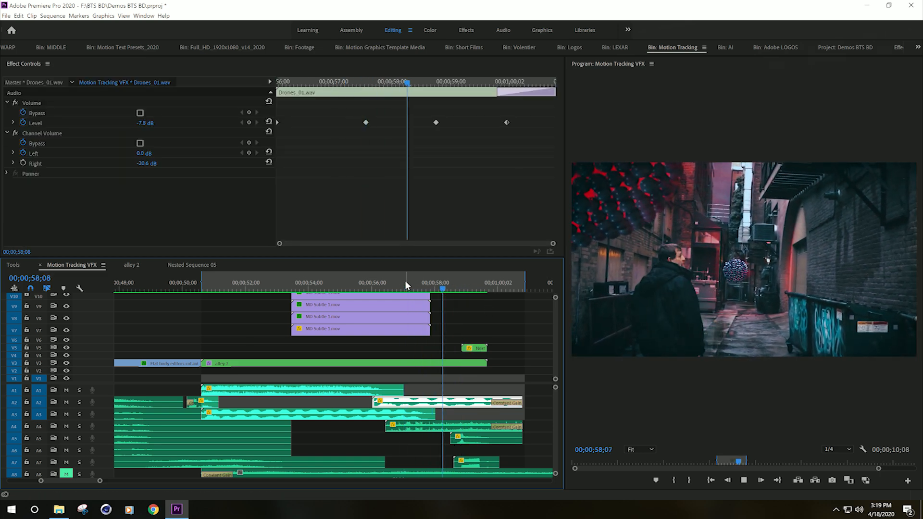
key(space)
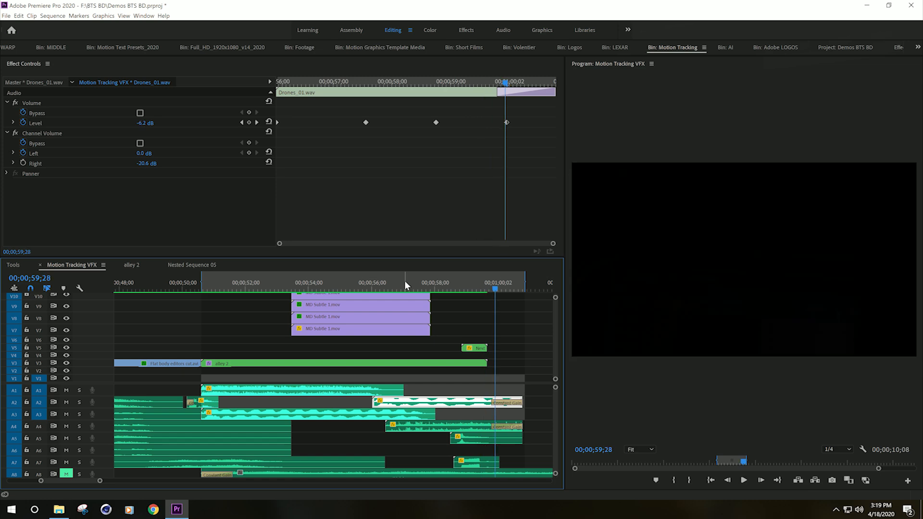
mouse_move(482, 294)
mouse_down()
mouse_move(463, 288)
mouse_move(499, 292)
mouse_move(457, 291)
mouse_move(493, 296)
mouse_move(463, 295)
mouse_move(481, 304)
mouse_up()
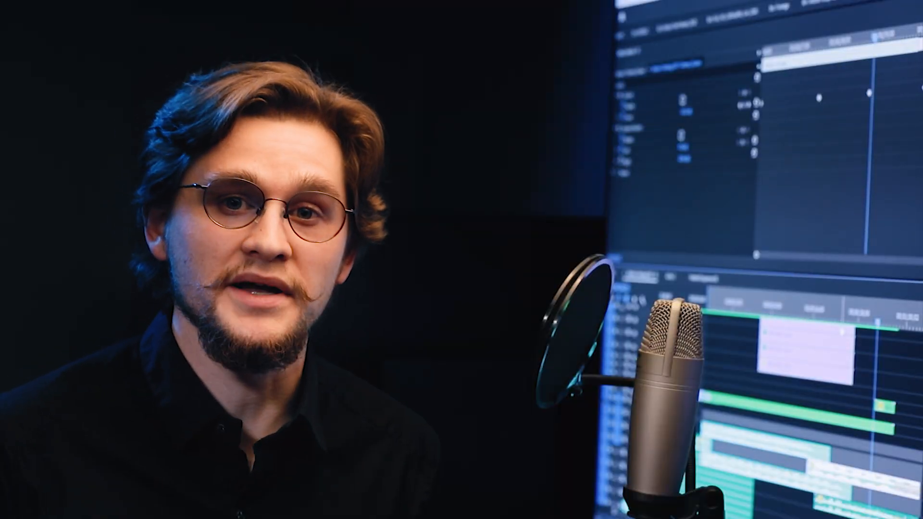